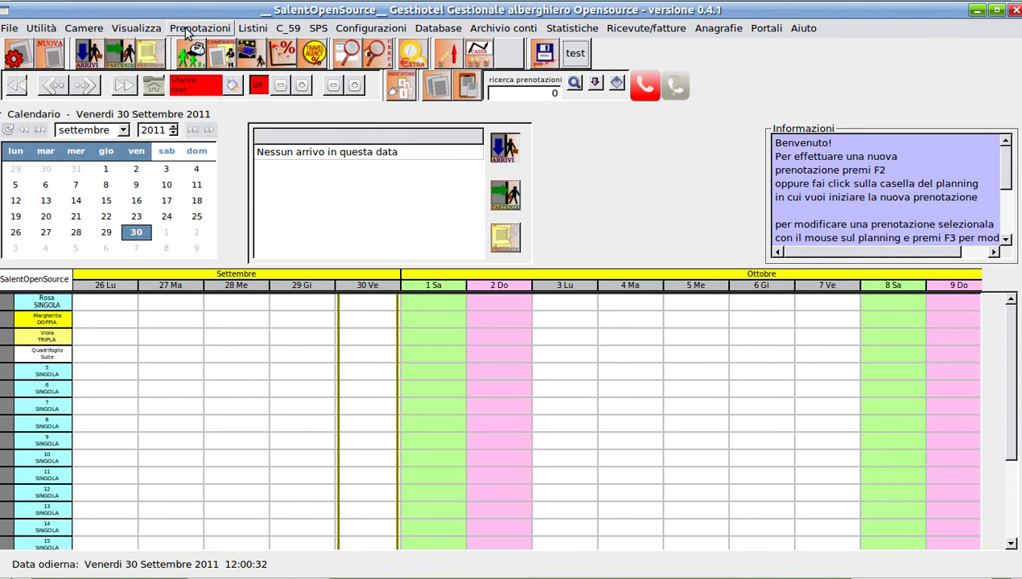
- Open the service setup and check the available service types, keeping Per camera
click(251, 34)
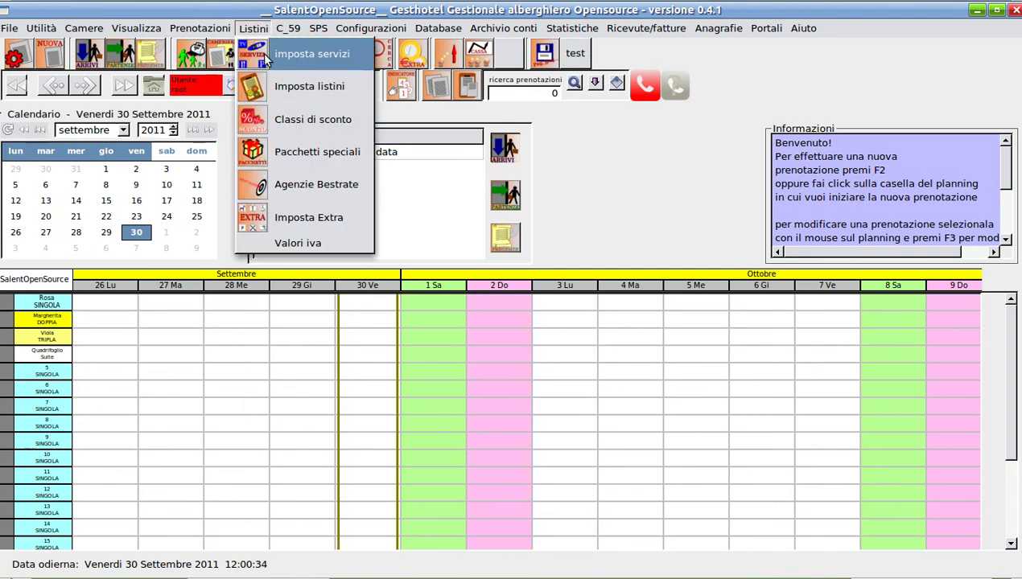
click(334, 57)
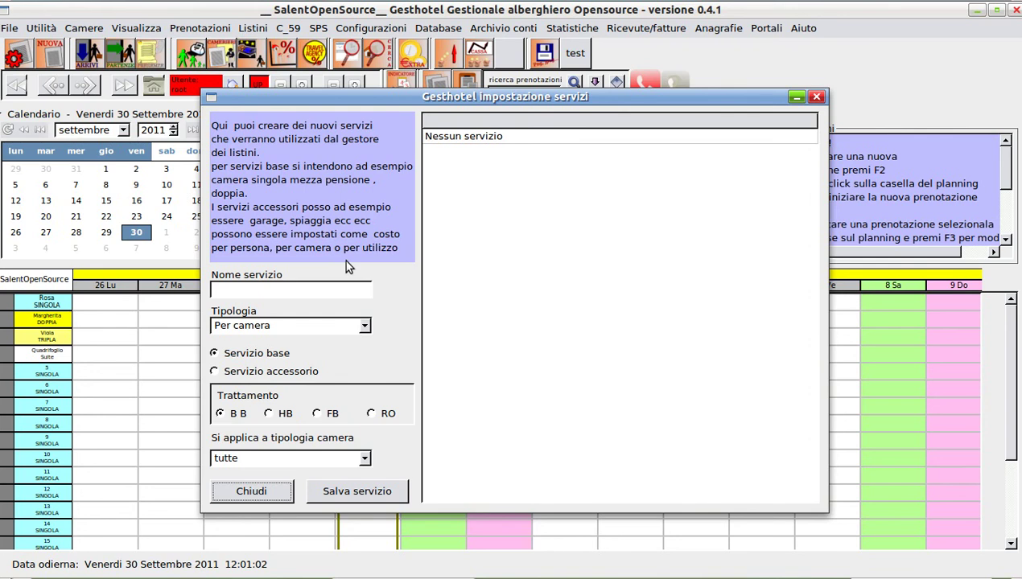
click(325, 333)
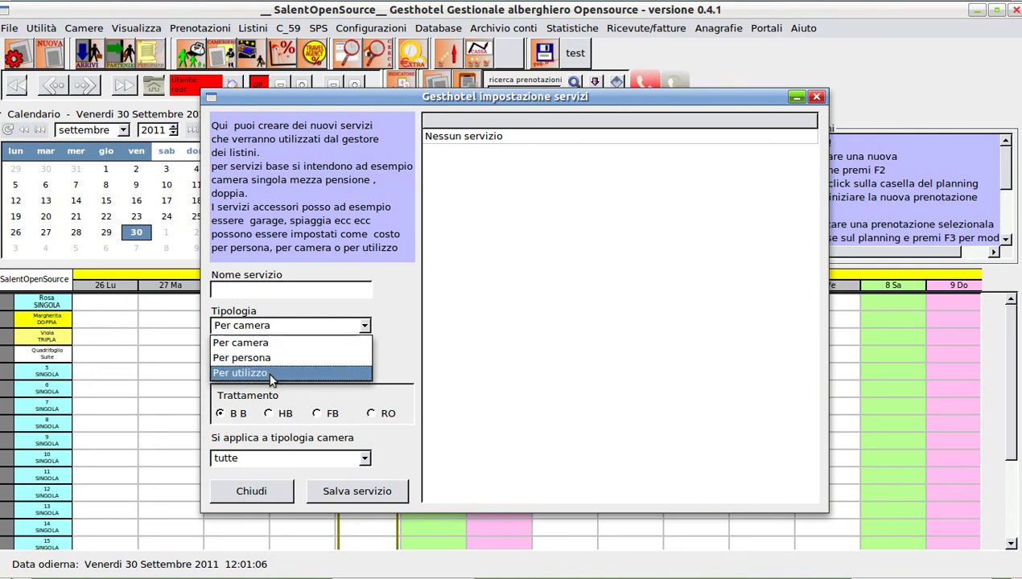
click(416, 330)
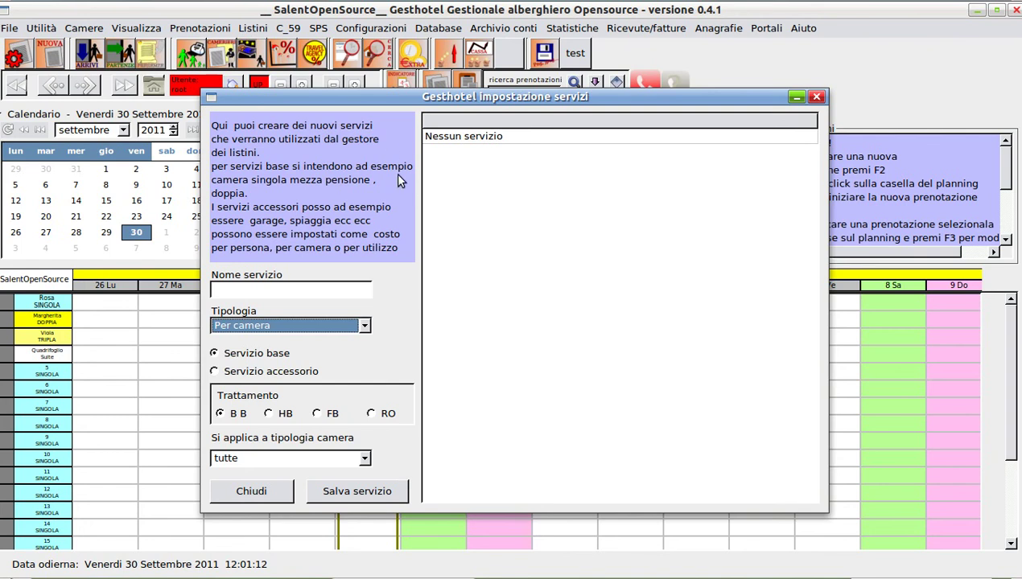
drag(385, 106, 353, 29)
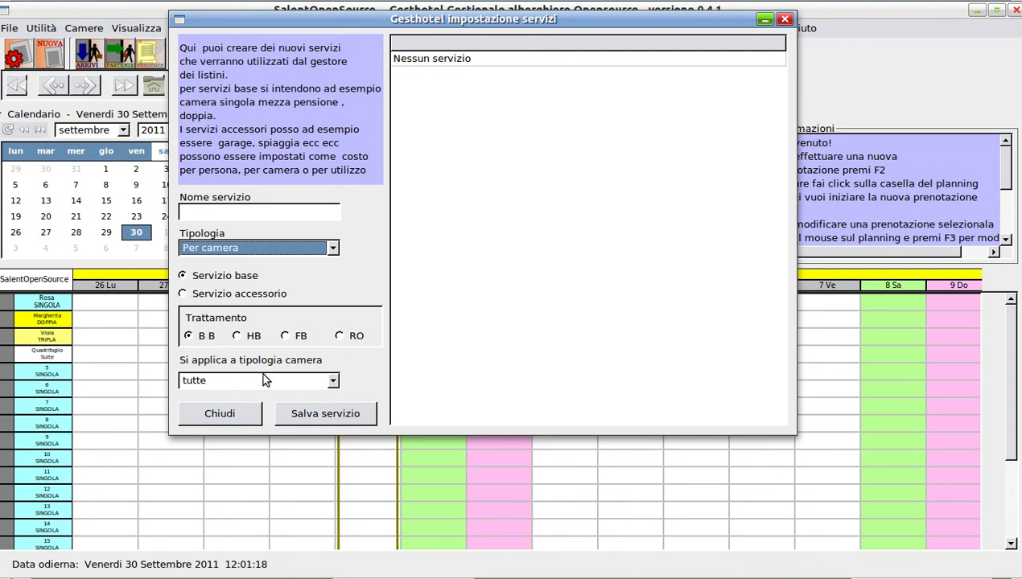
- Try the HB and RO treatments and view the room types a service can apply to
click(237, 336)
click(340, 337)
click(220, 382)
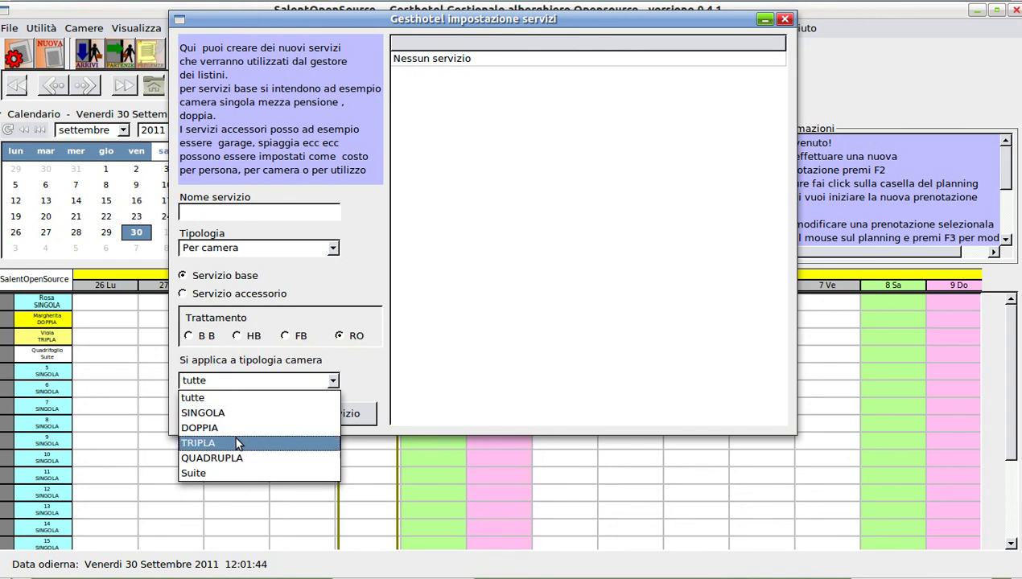
click(377, 265)
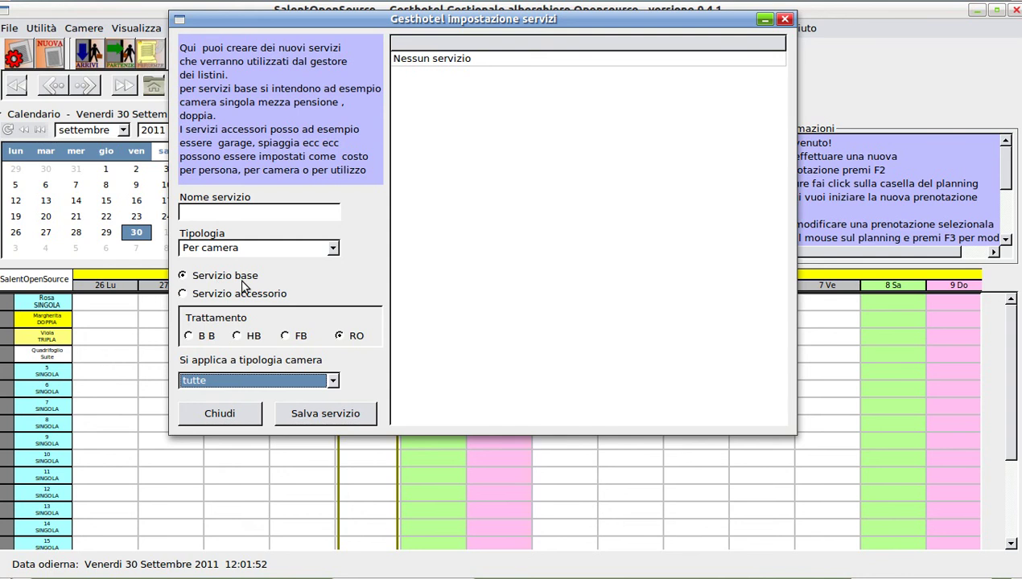
- Create and save the base service Camera Singola, charged Per camera, with FB treatment, applied to SINGOLA rooms
click(214, 212)
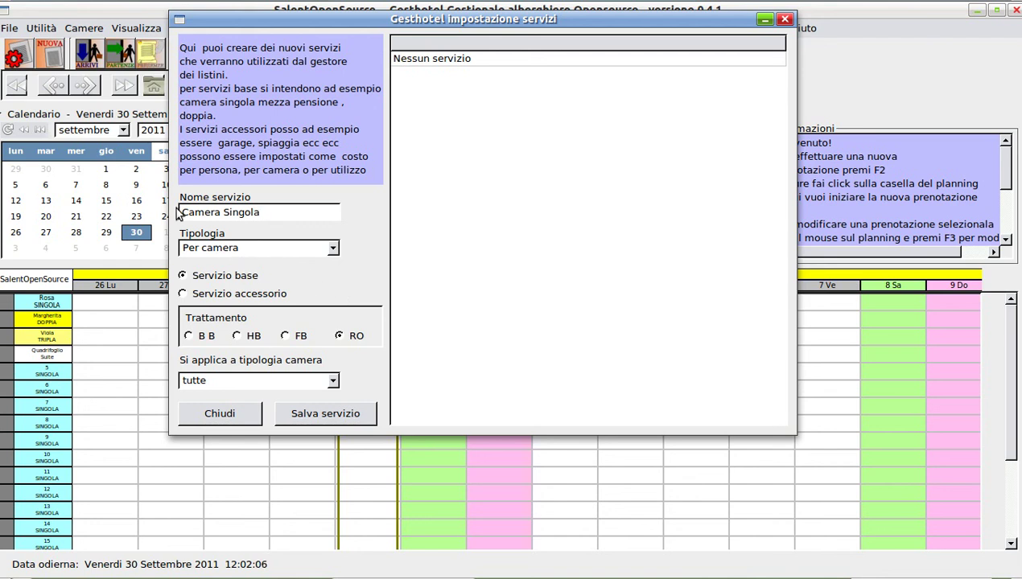
click(246, 251)
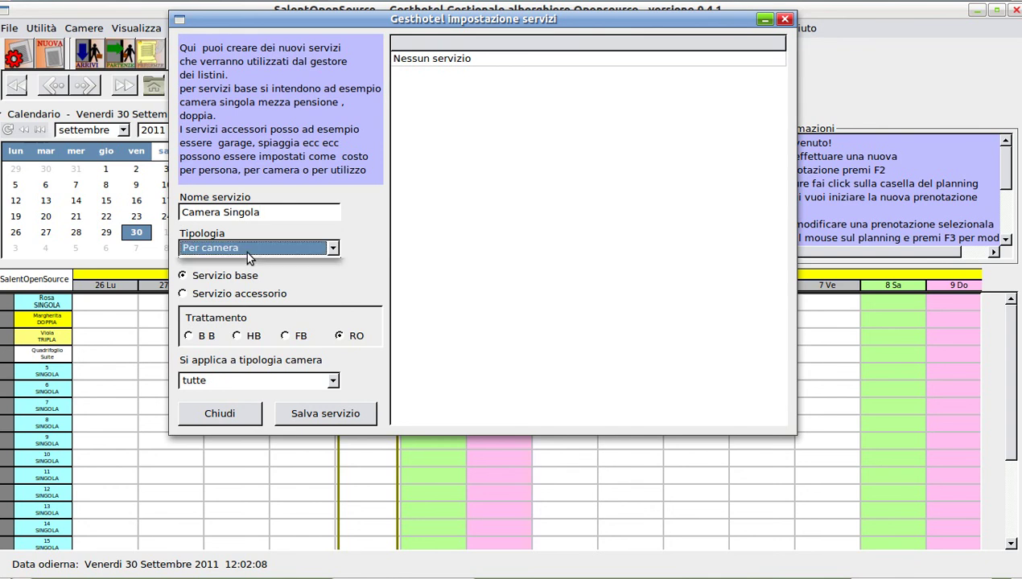
click(244, 267)
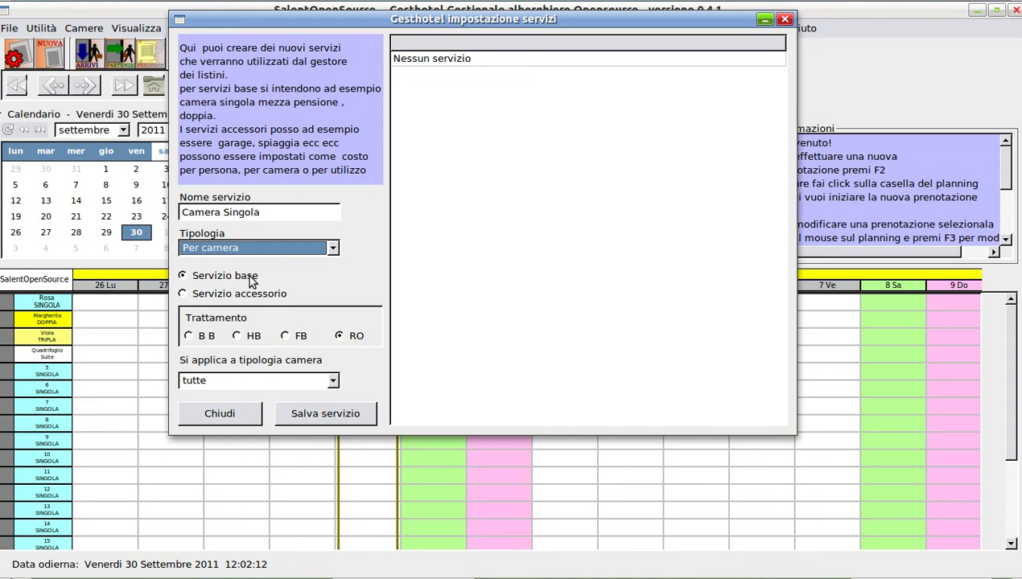
click(285, 336)
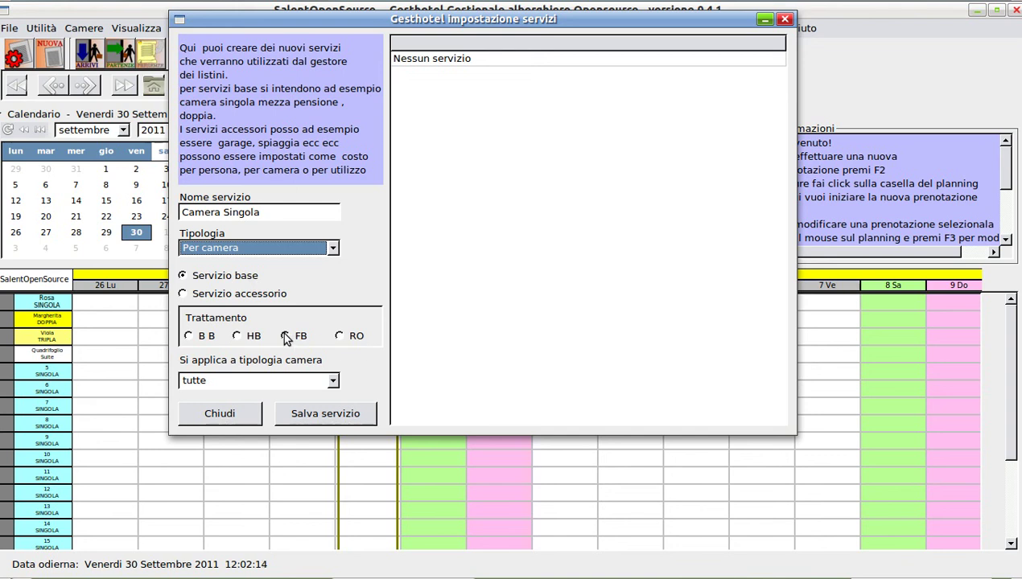
click(333, 381)
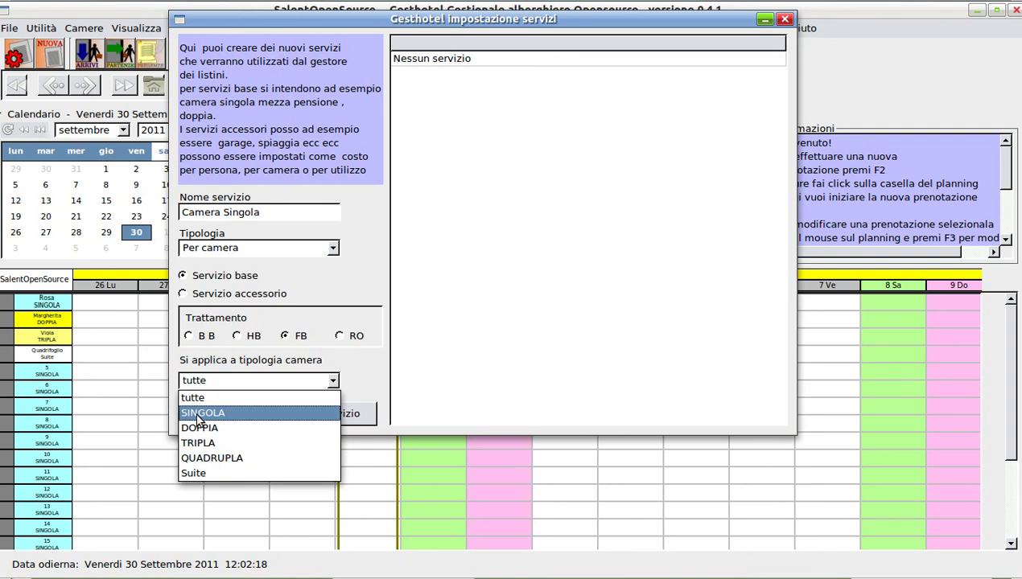
click(198, 413)
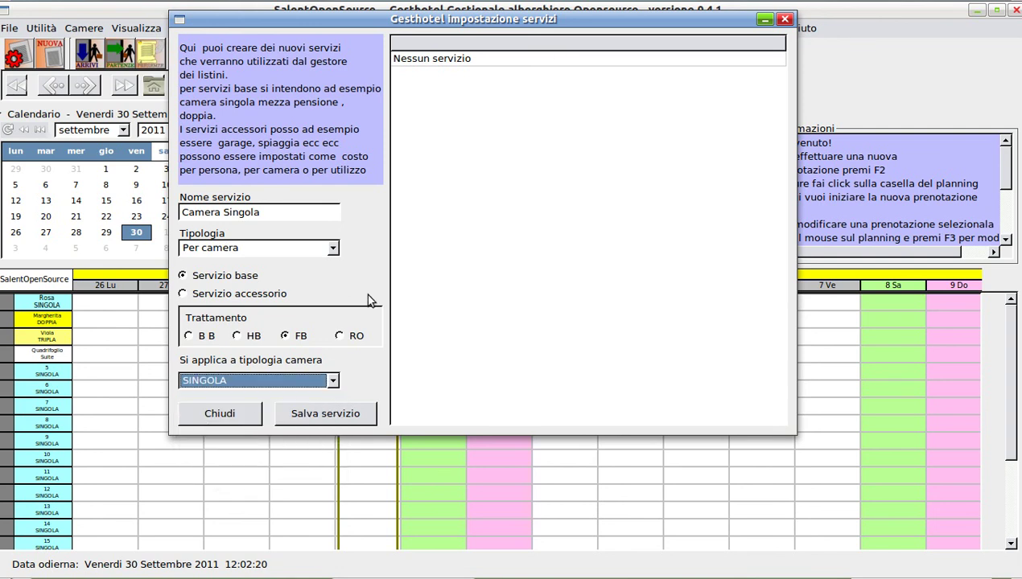
click(326, 420)
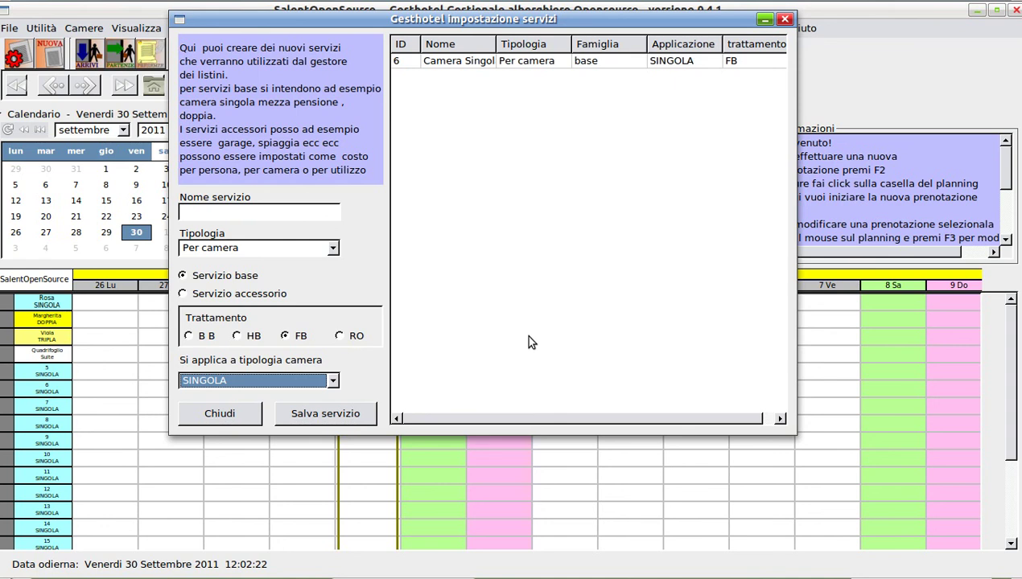
- Widen the Nome column in the services list and review all columns of the Camera Singola entry
drag(598, 422, 610, 422)
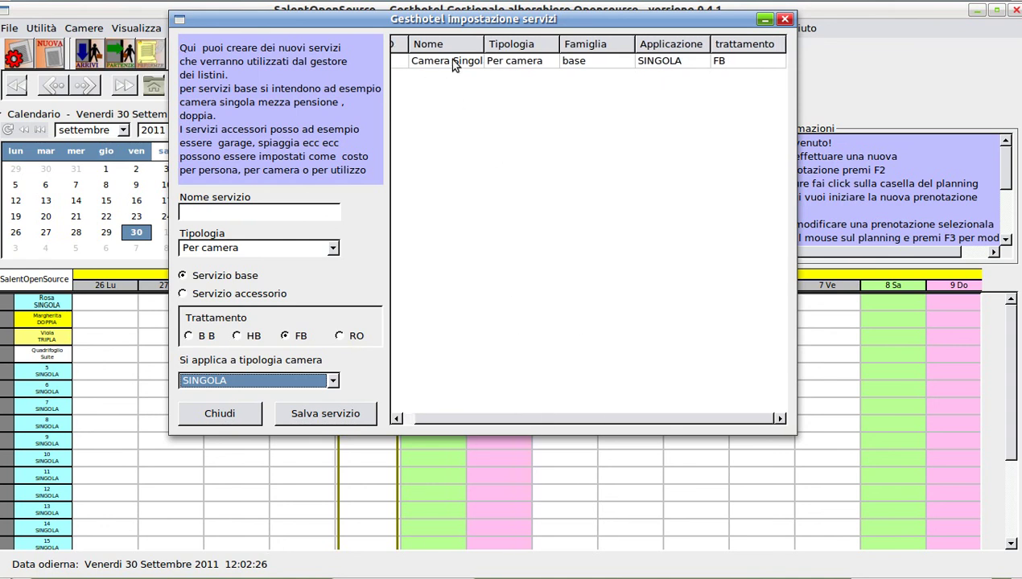
drag(484, 44, 492, 44)
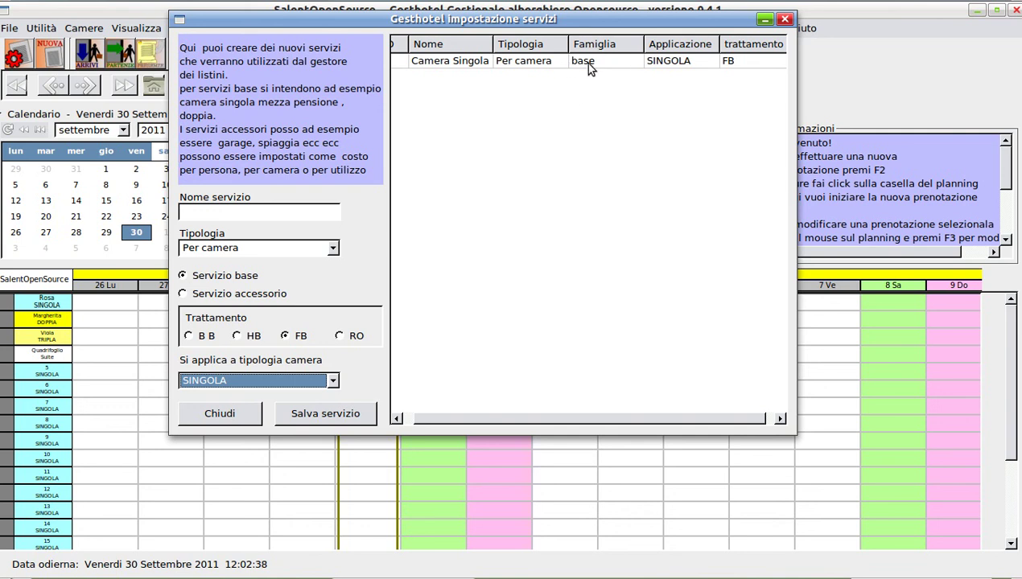
drag(636, 417, 659, 418)
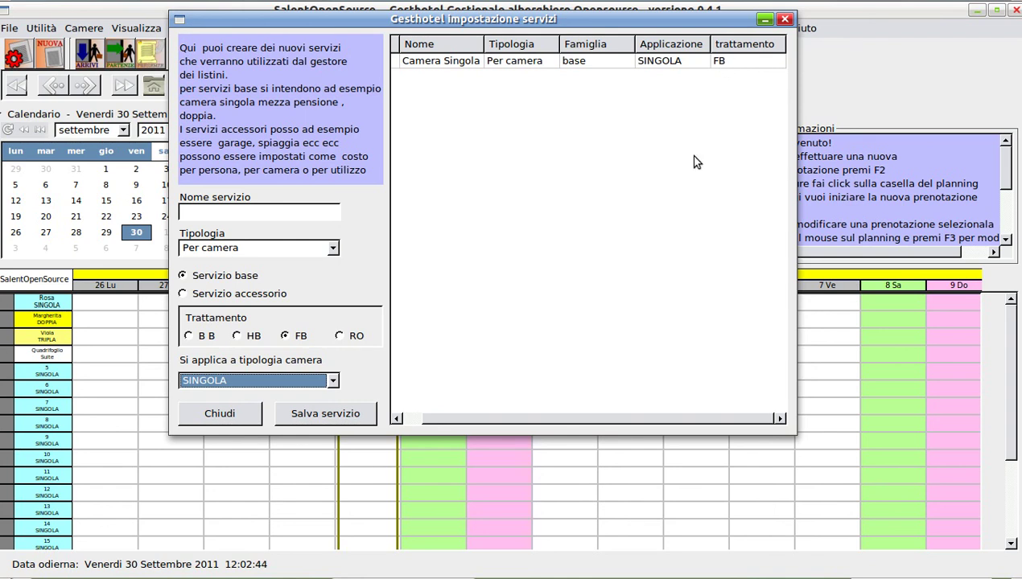
drag(588, 418, 565, 420)
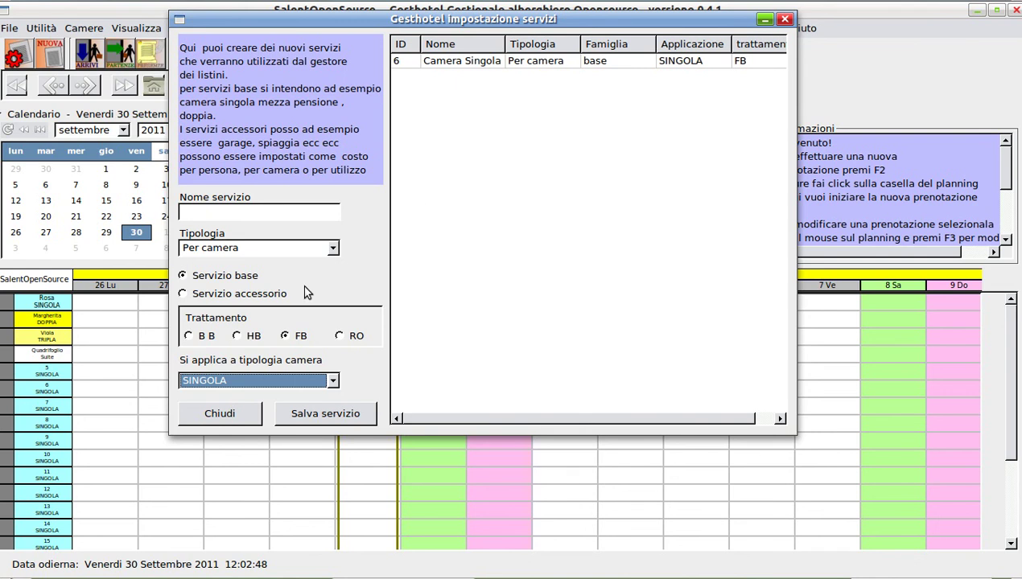
- Create and save the accessory service Garage, charged Per utilizzo and applied to all room types (tutte)
click(230, 294)
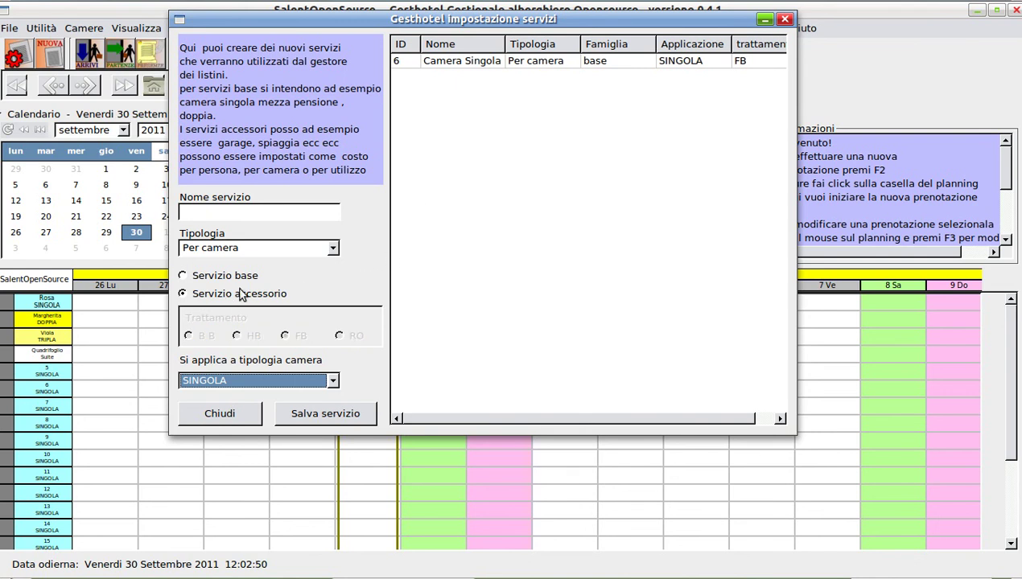
click(229, 211)
text(G)
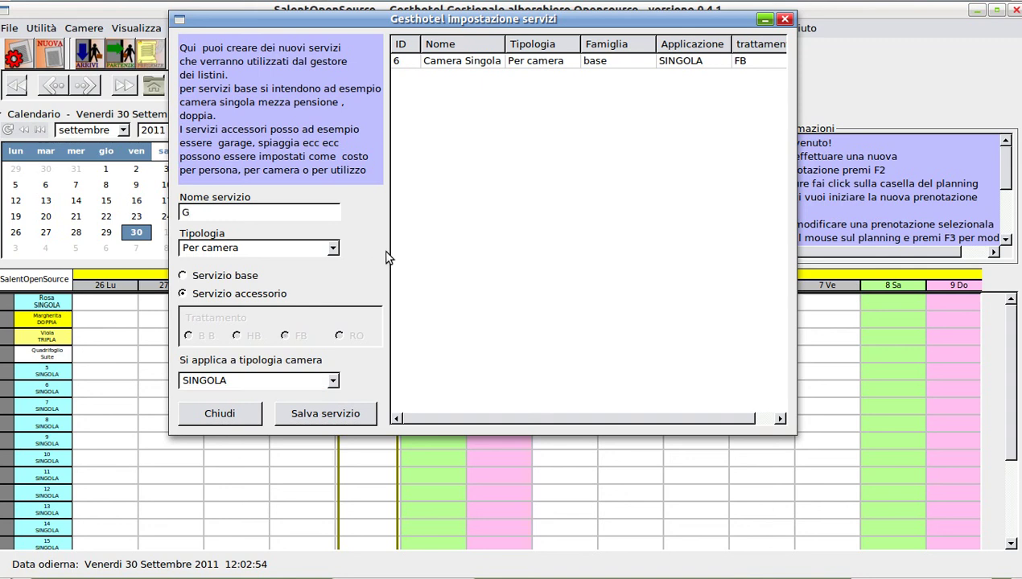
text(arage)
click(236, 252)
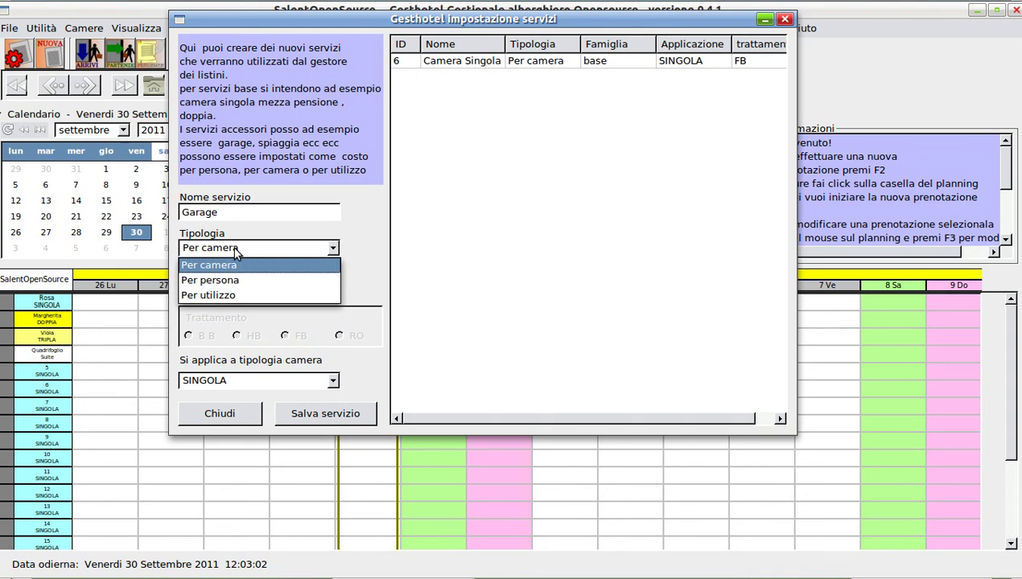
click(229, 297)
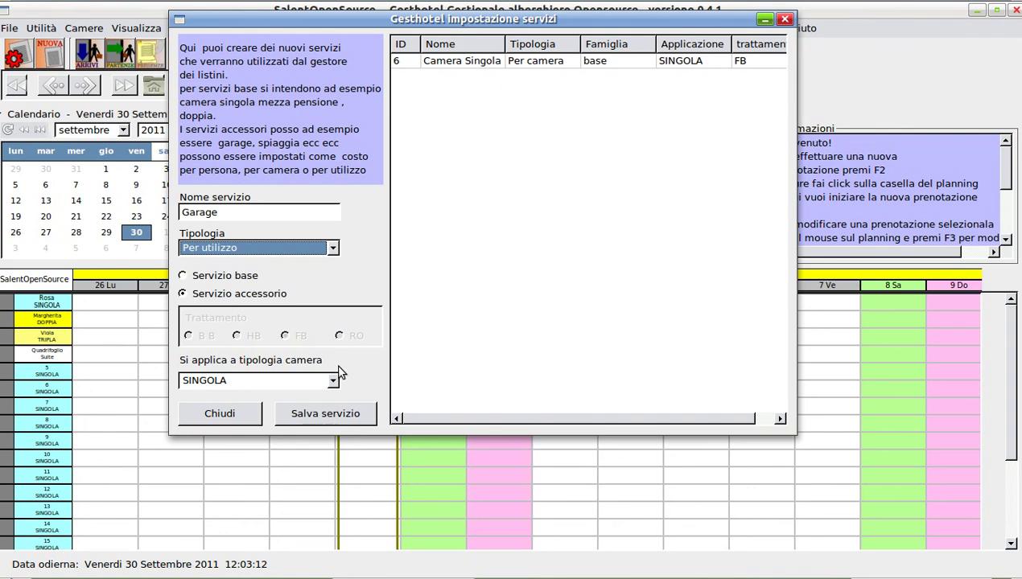
click(332, 381)
click(245, 397)
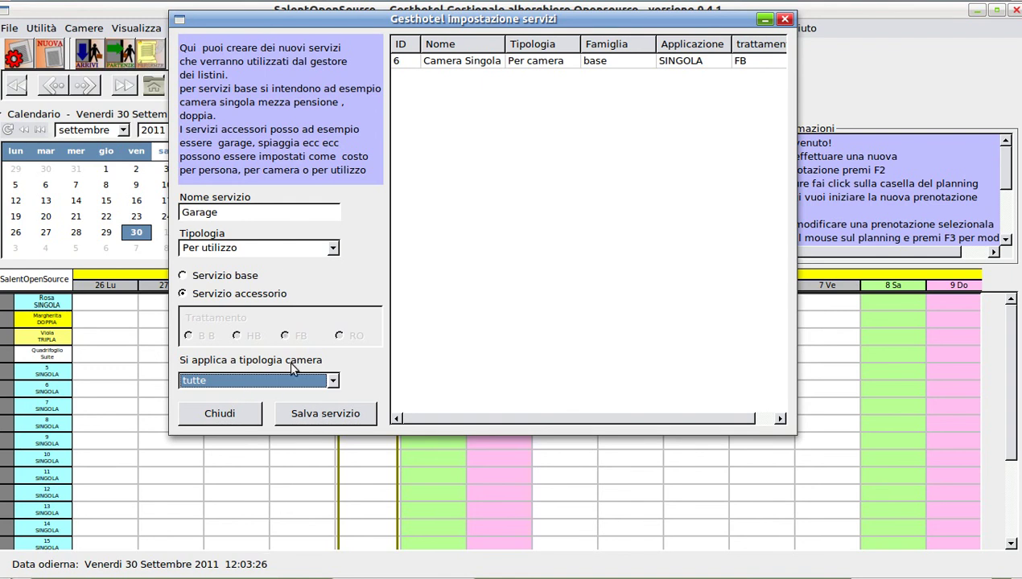
click(304, 412)
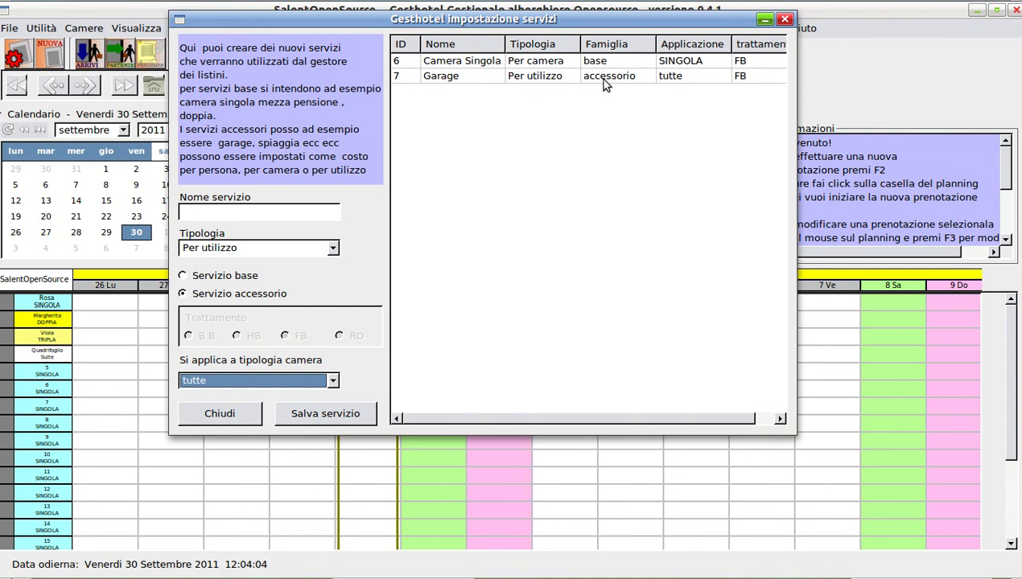
drag(548, 19, 553, 101)
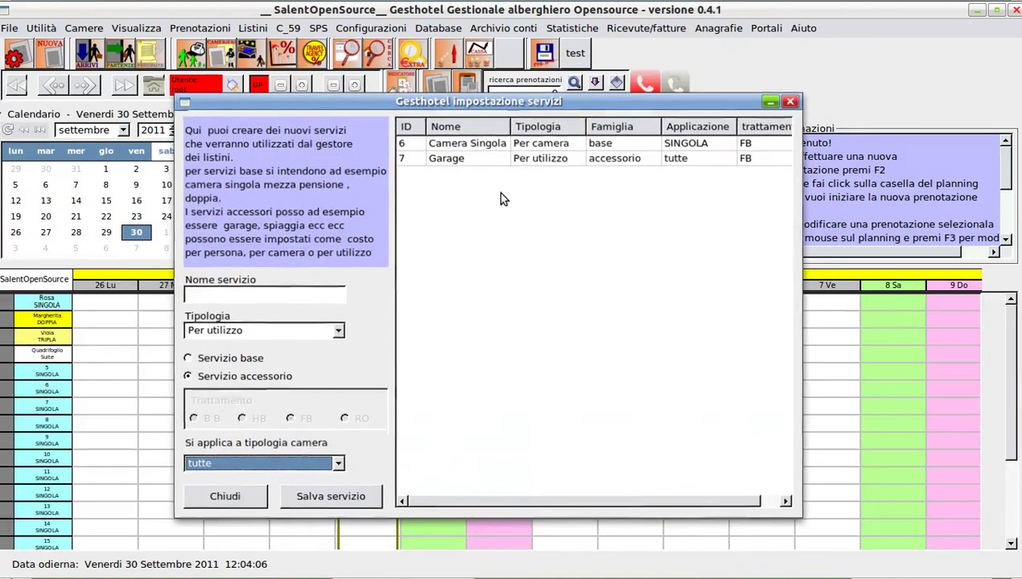
click(259, 29)
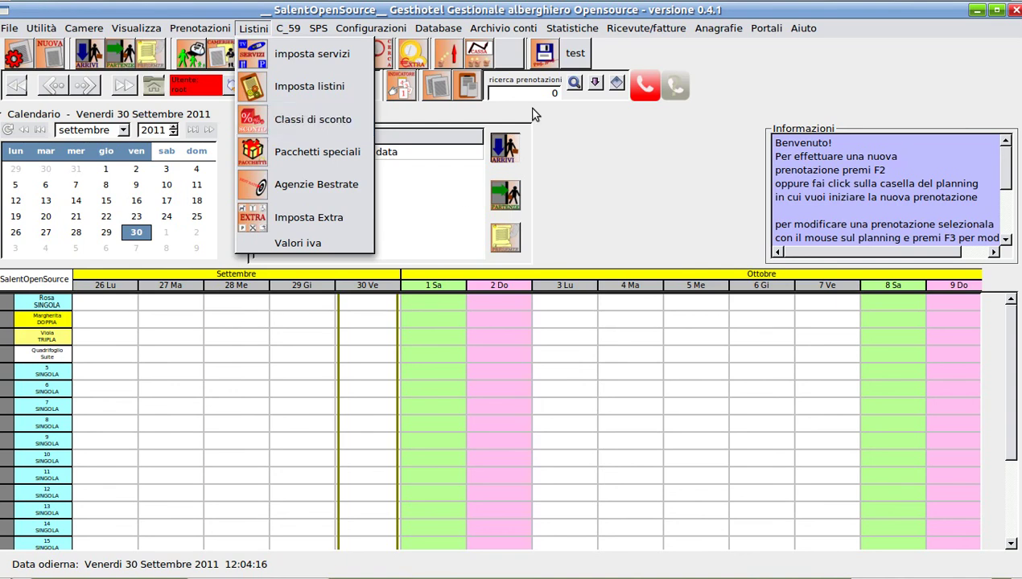
click(346, 126)
click(455, 572)
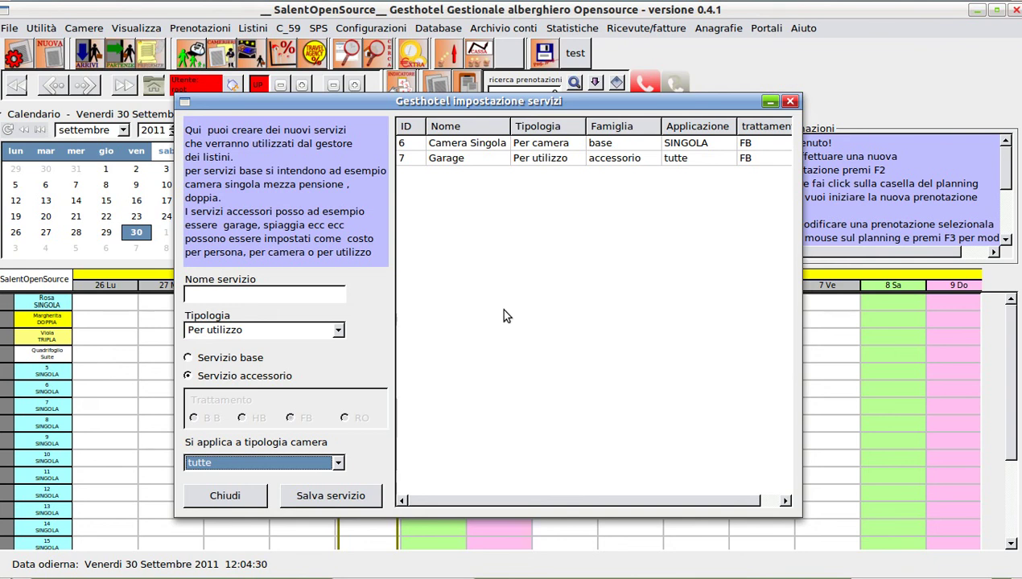
click(252, 28)
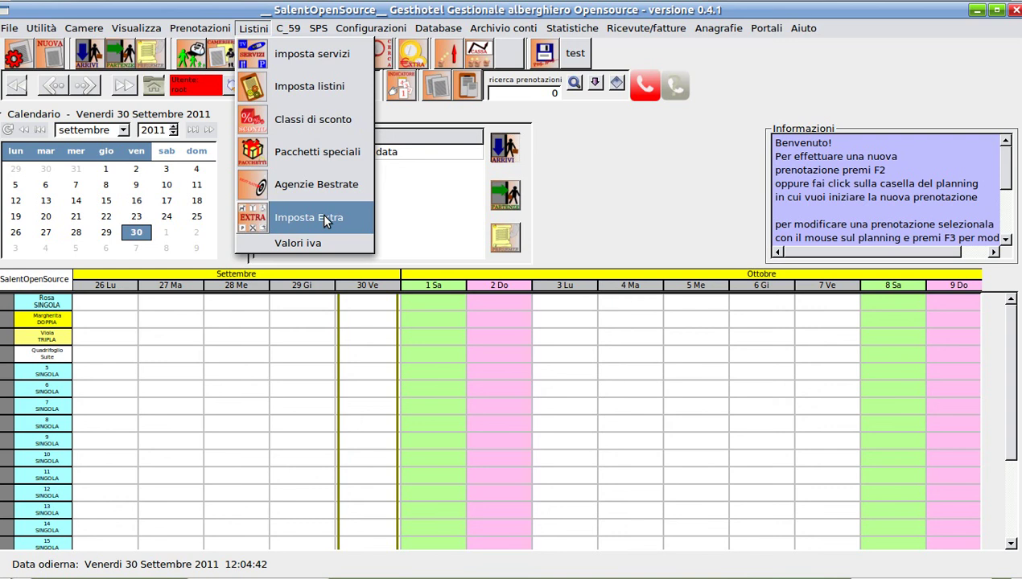
click(740, 95)
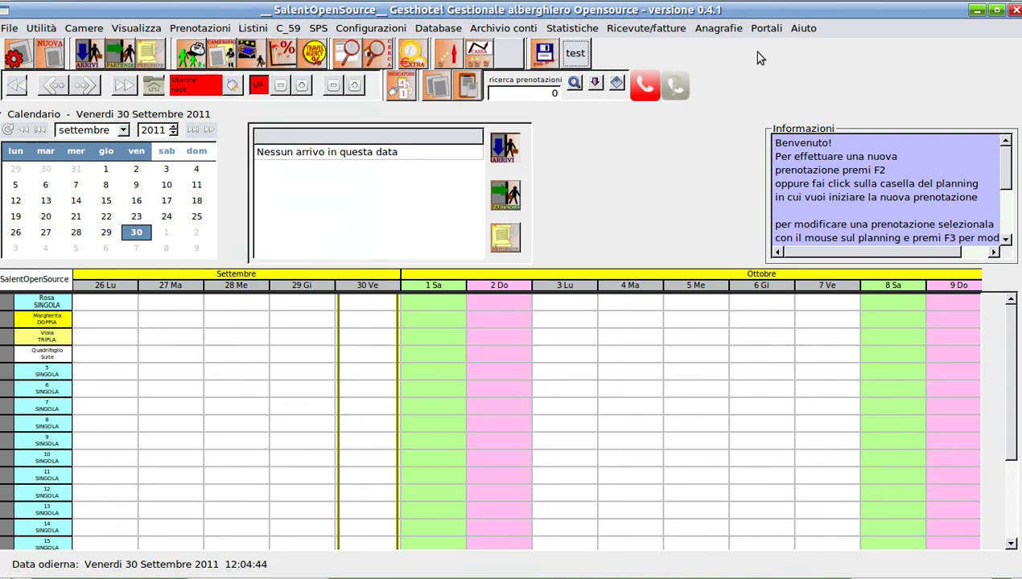